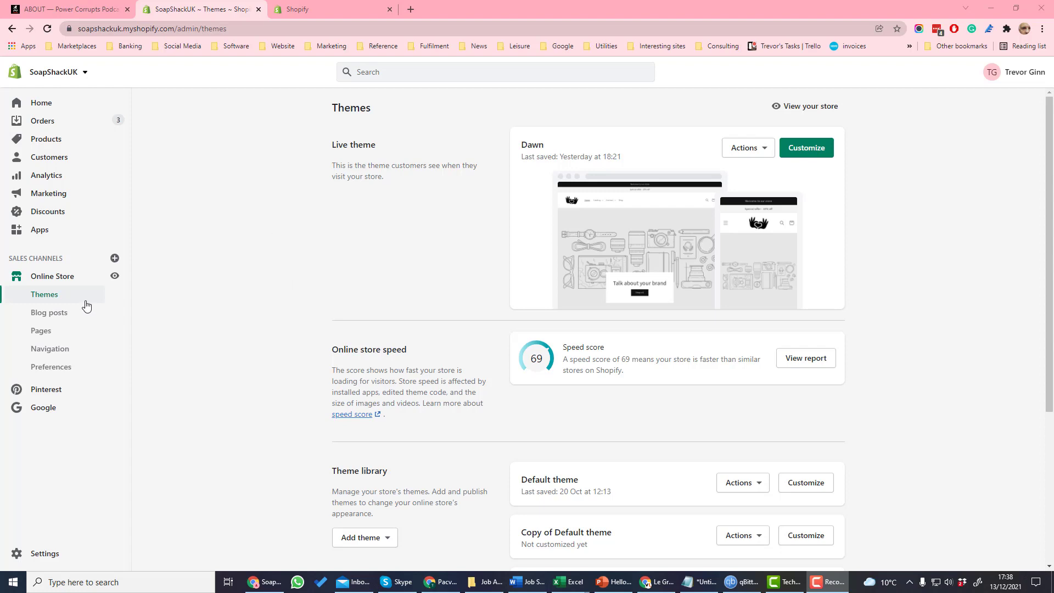
Open the live Dawn theme in the theme editor and show its Theme settings.
click(791, 148)
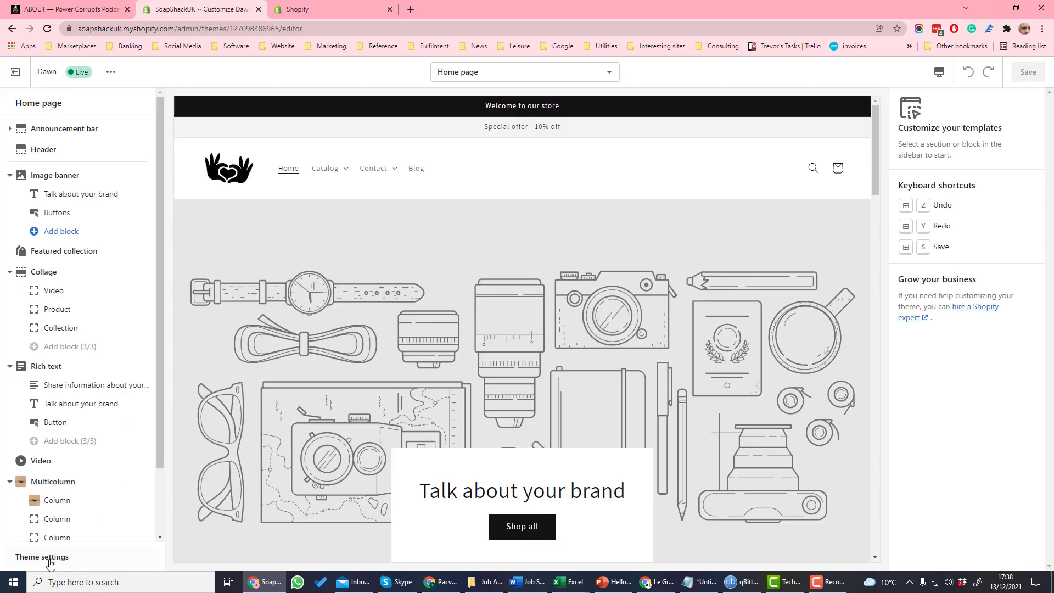
click(48, 557)
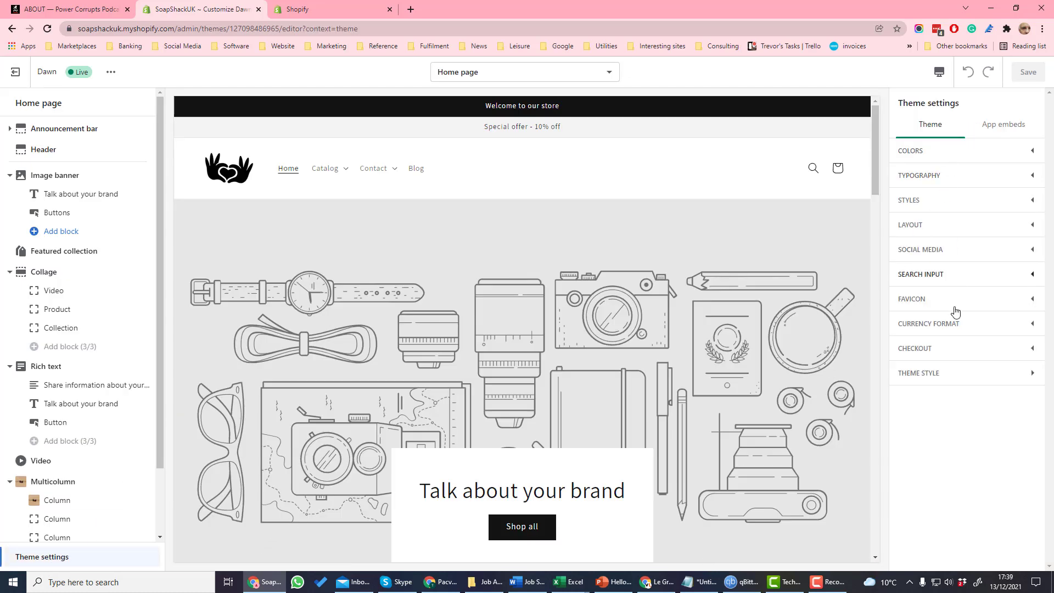
Set the Dawn theme's Accent 1 colour to red #F50E0E and save the change.
click(941, 150)
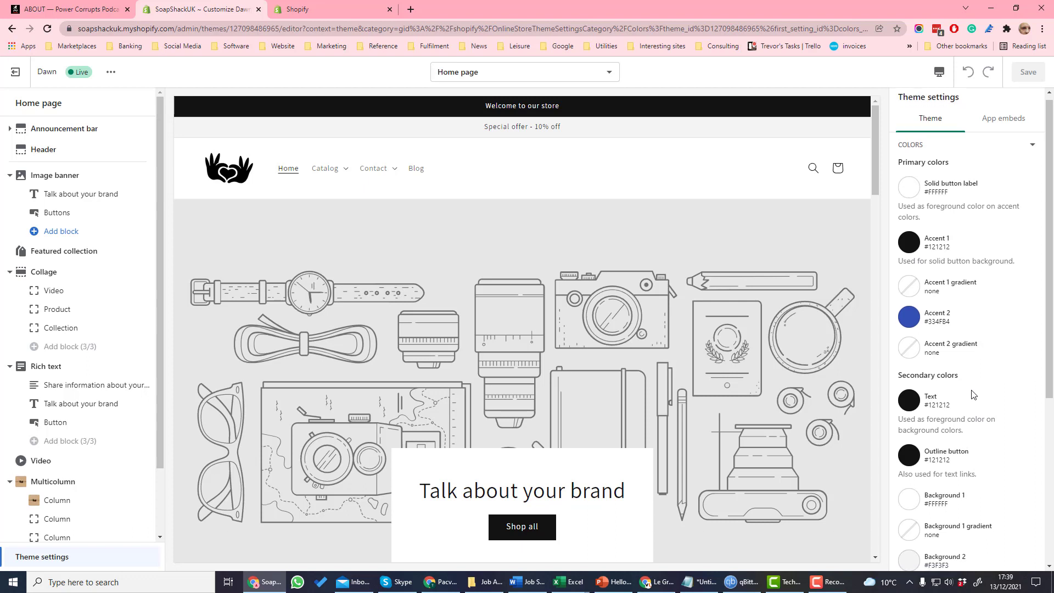
scroll(972, 390, down, 3)
scroll(973, 393, up, 3)
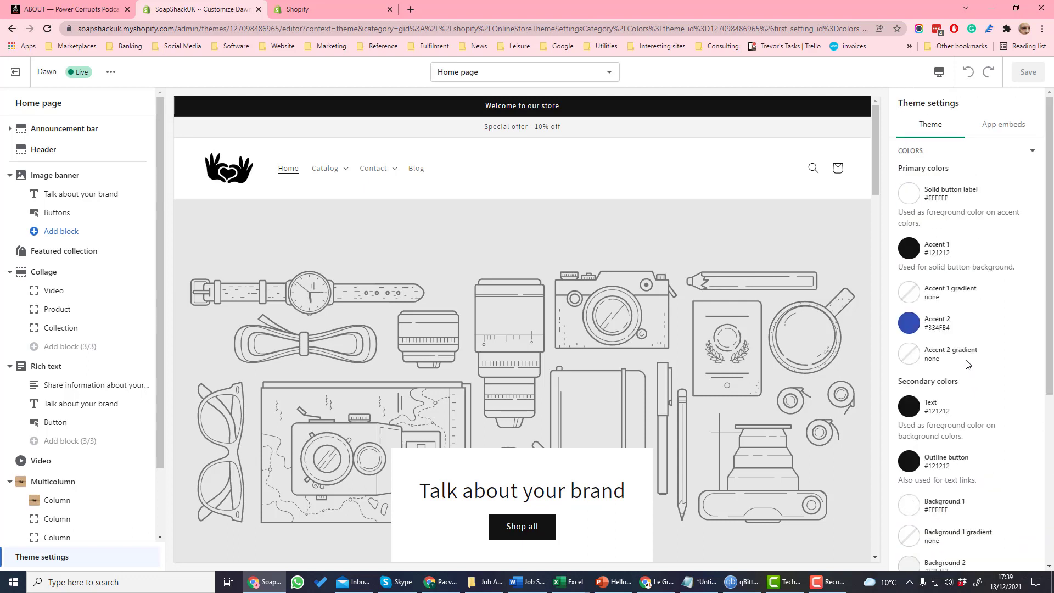
click(909, 194)
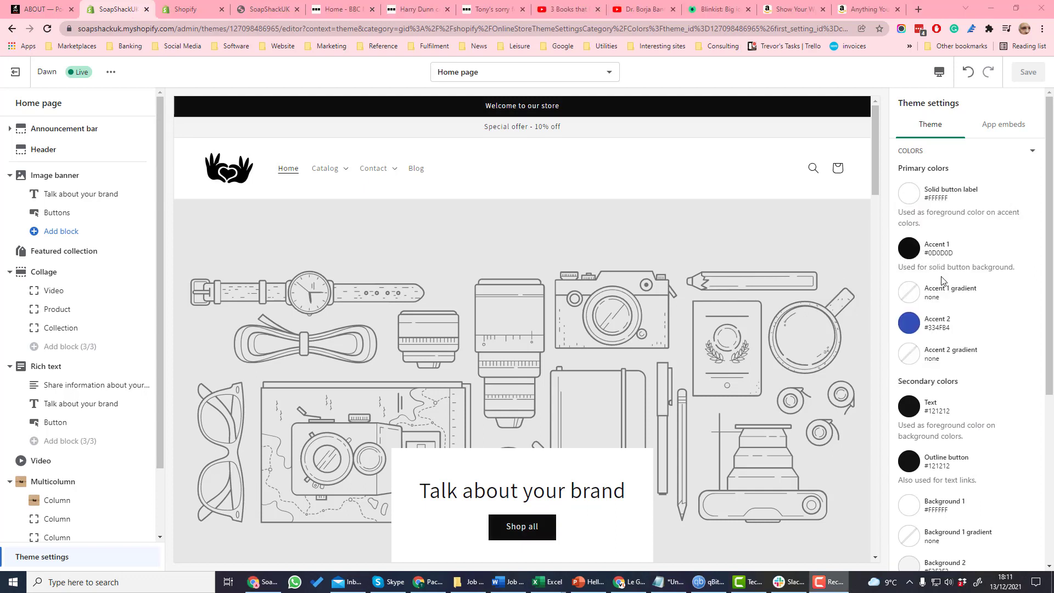
click(909, 251)
click(985, 270)
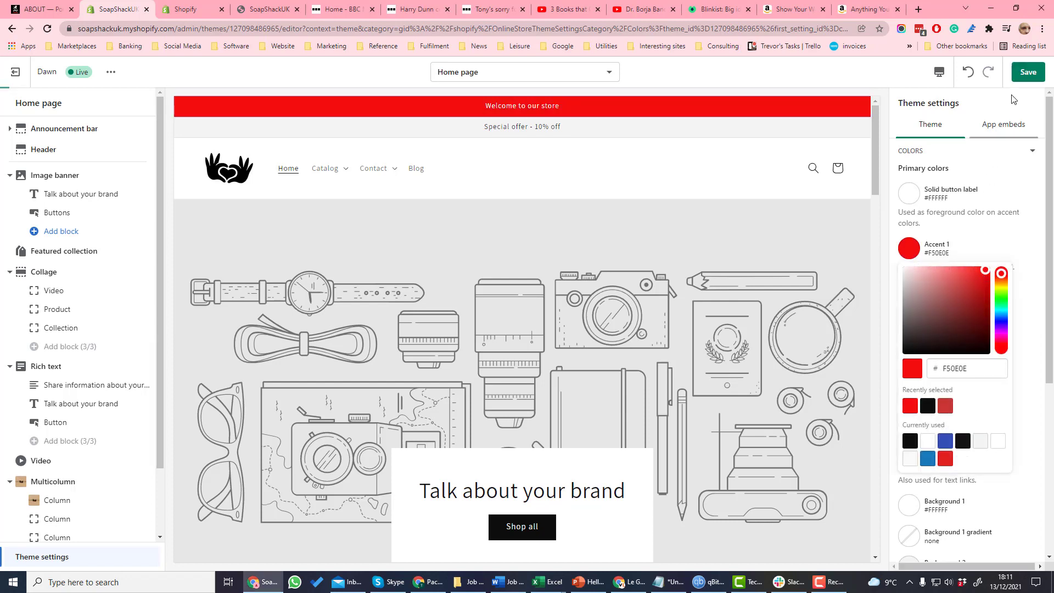
click(1027, 72)
scroll(674, 358, down, 2)
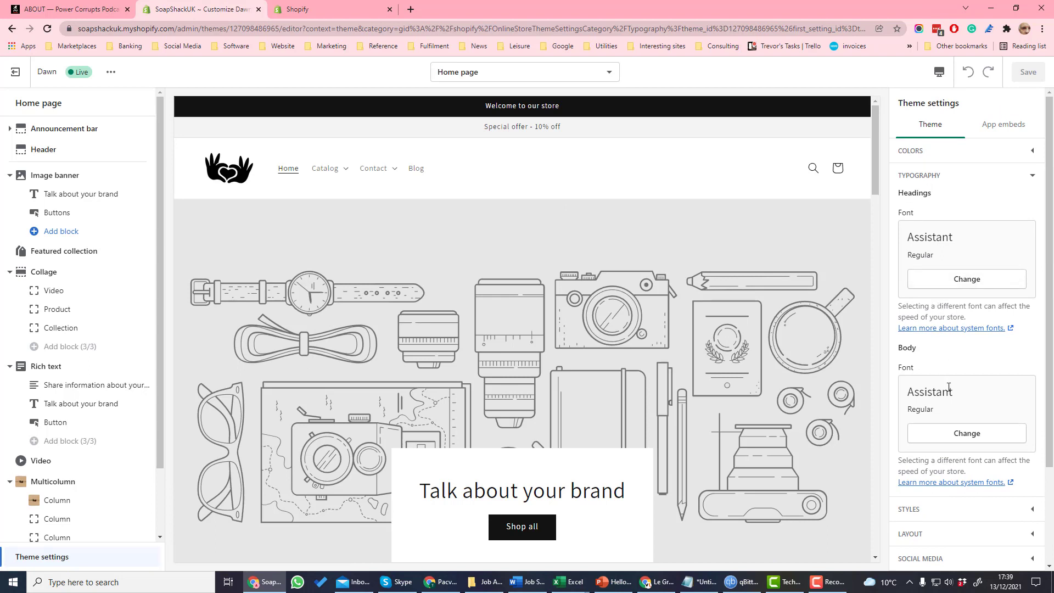
Preview the Serif font for headings without applying it, then choose Serif for body text.
double_click(903, 193)
click(922, 194)
click(966, 279)
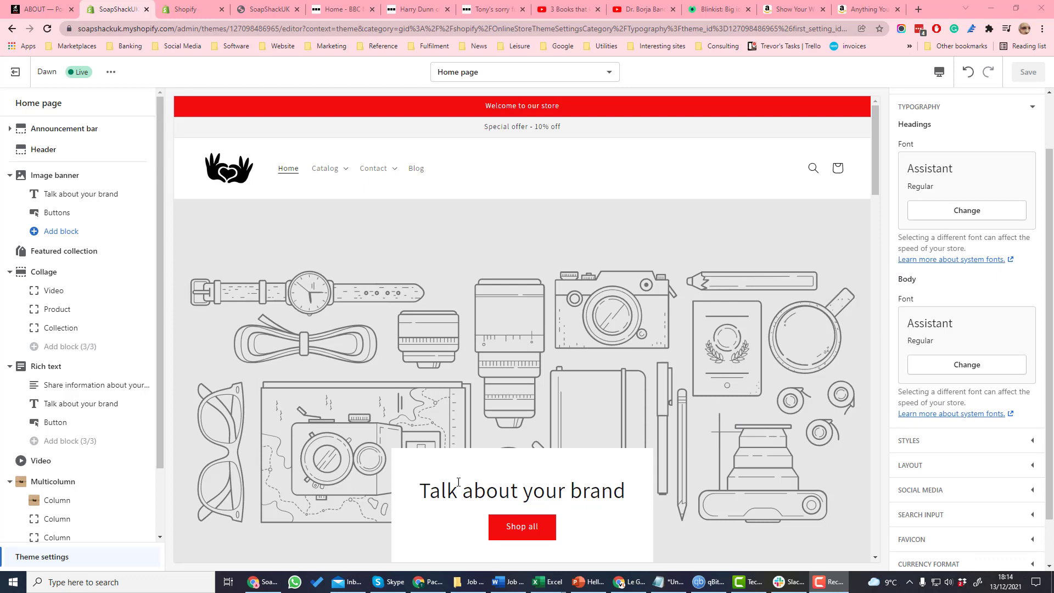
drag(421, 491, 602, 491)
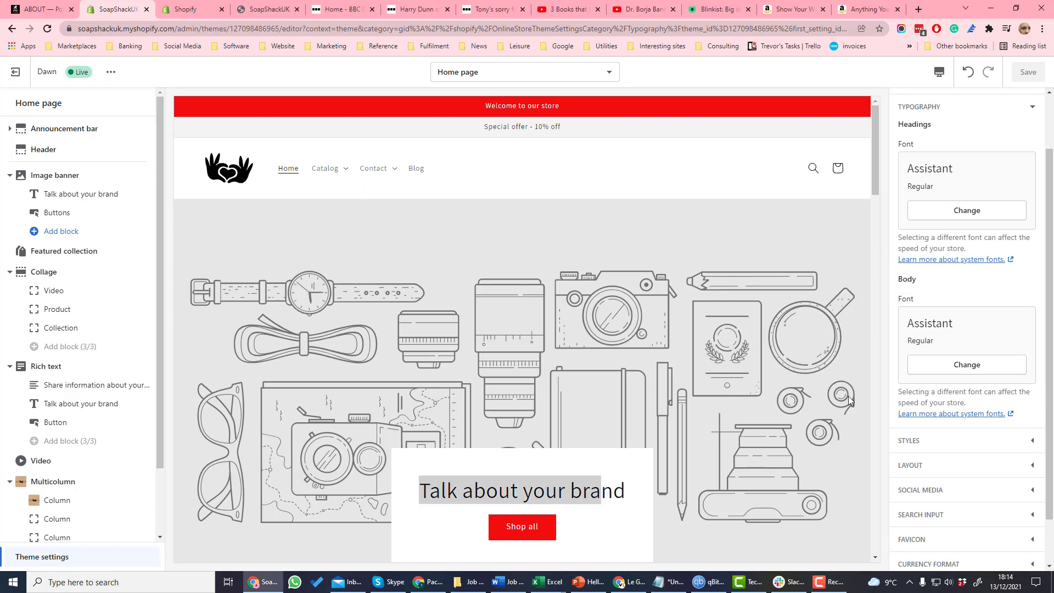
click(961, 212)
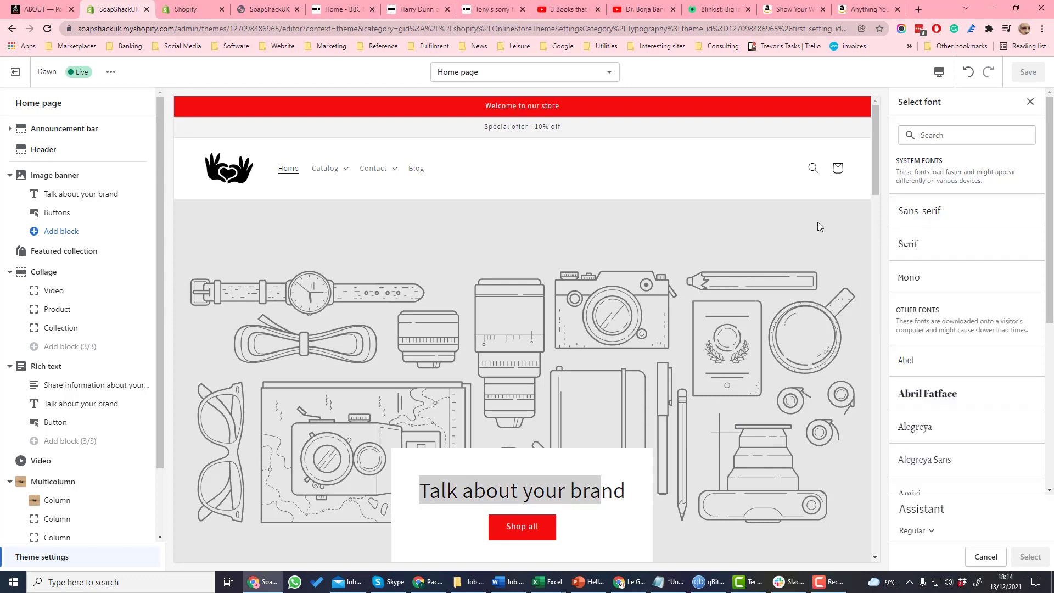
click(920, 252)
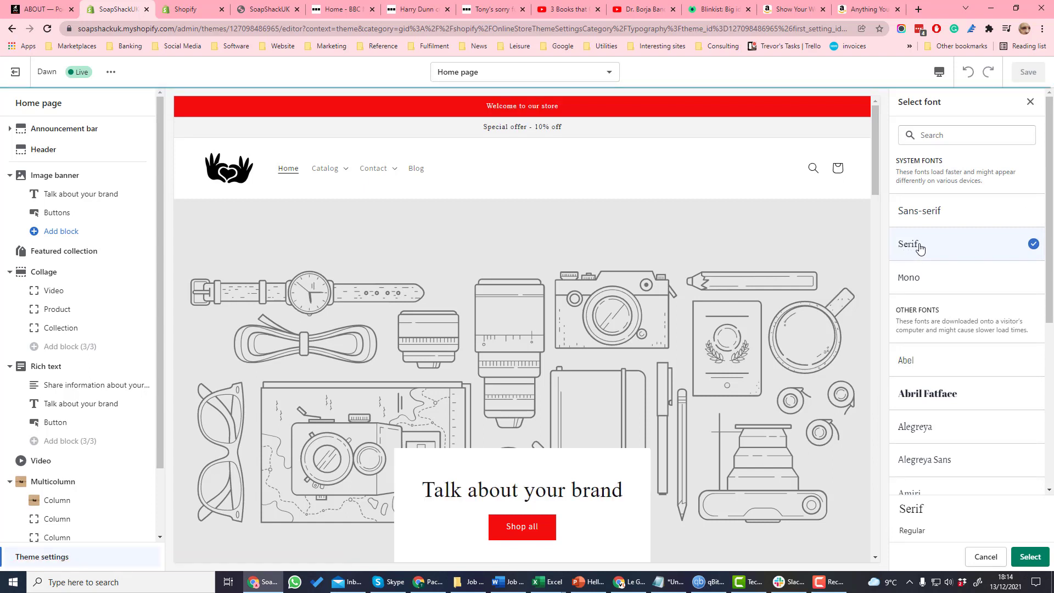
drag(423, 490, 626, 499)
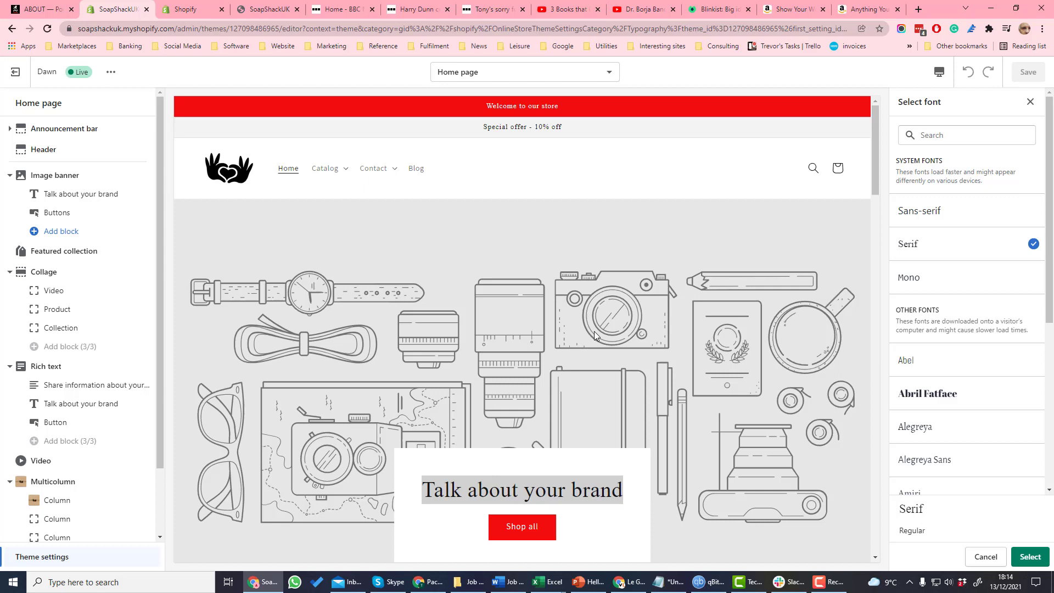
click(1030, 103)
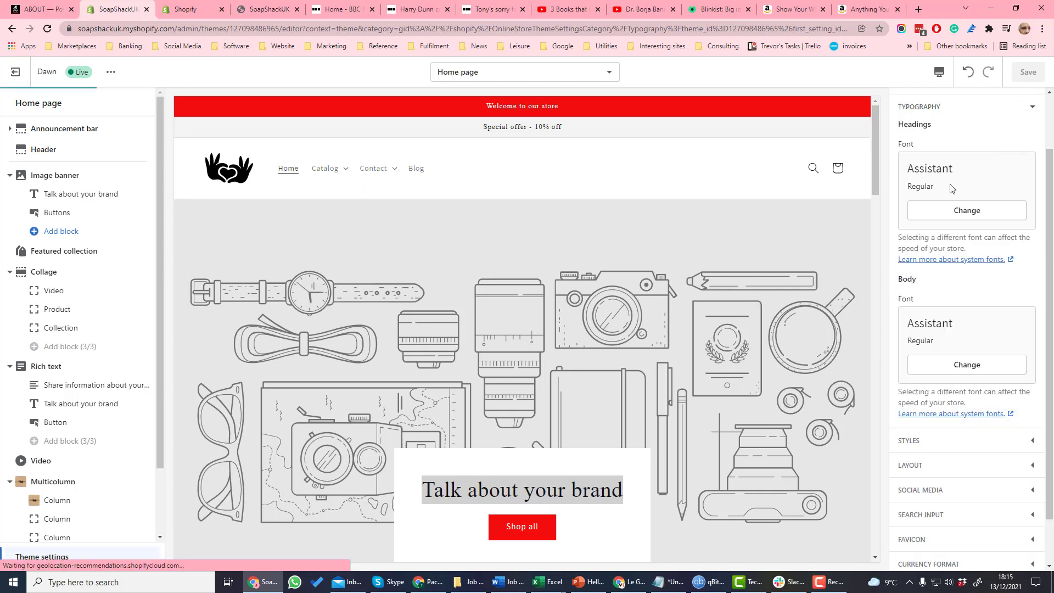
click(957, 368)
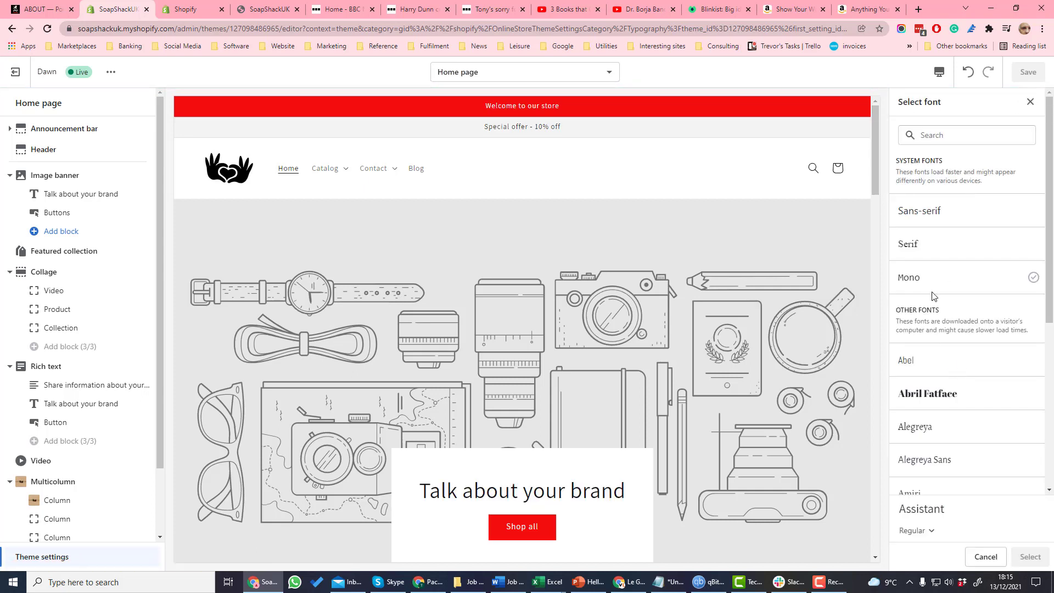
click(915, 246)
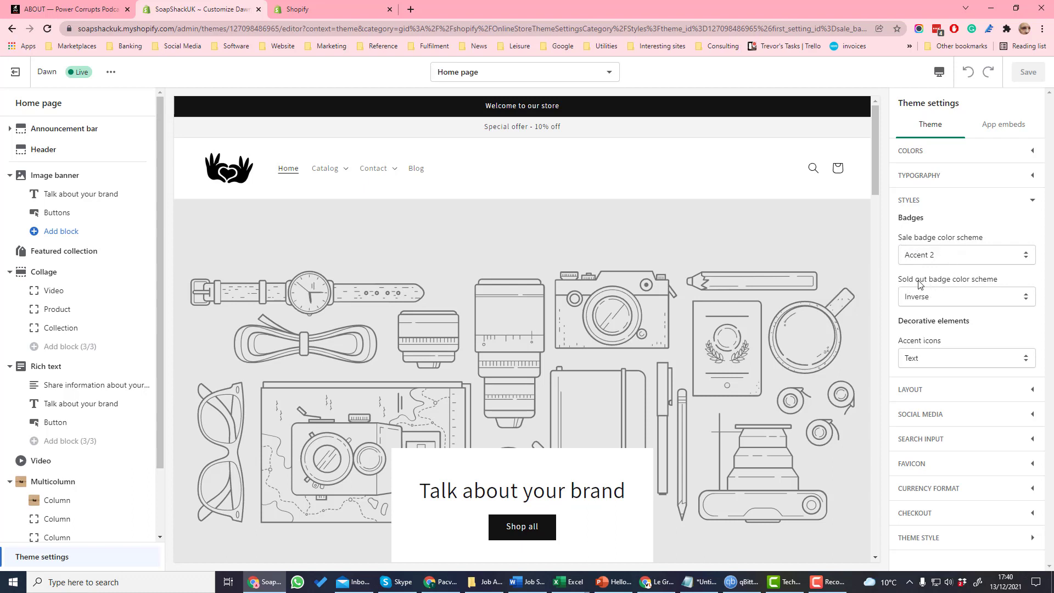
Leave the layout's maximum page width at 1600px.
click(971, 389)
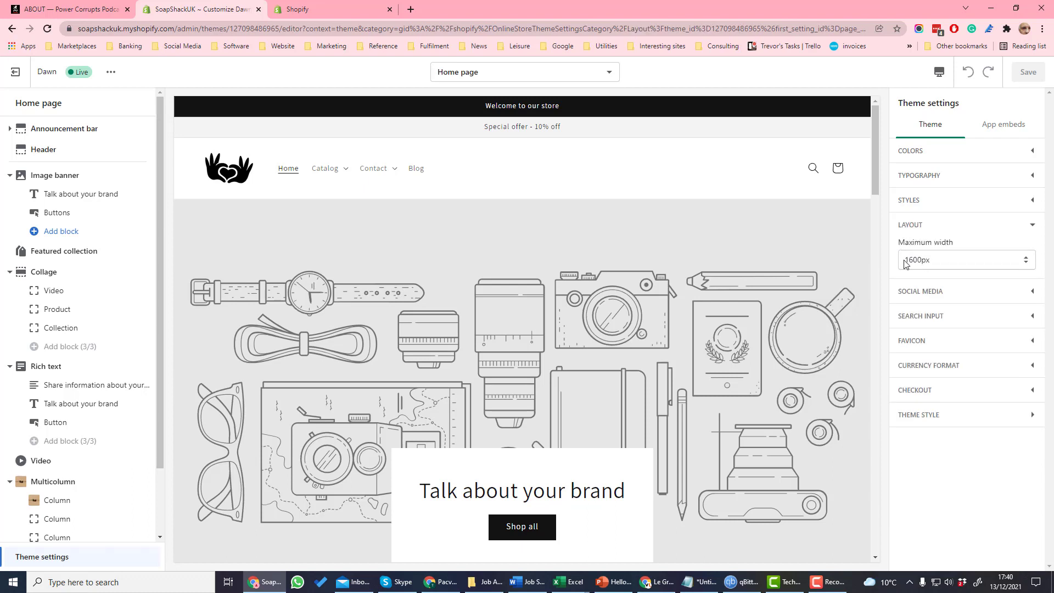
click(937, 262)
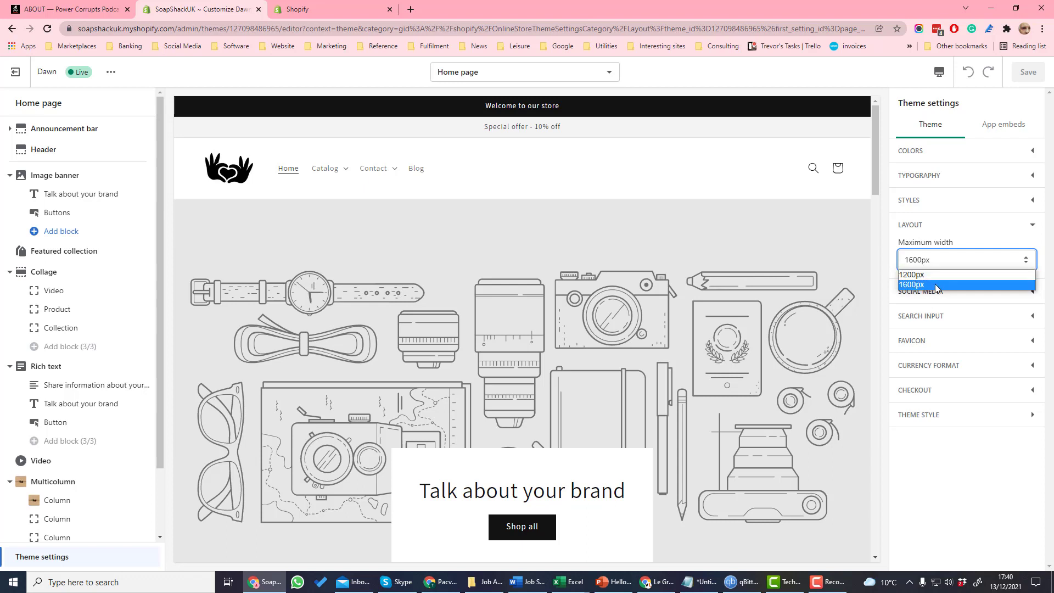
click(945, 262)
click(976, 222)
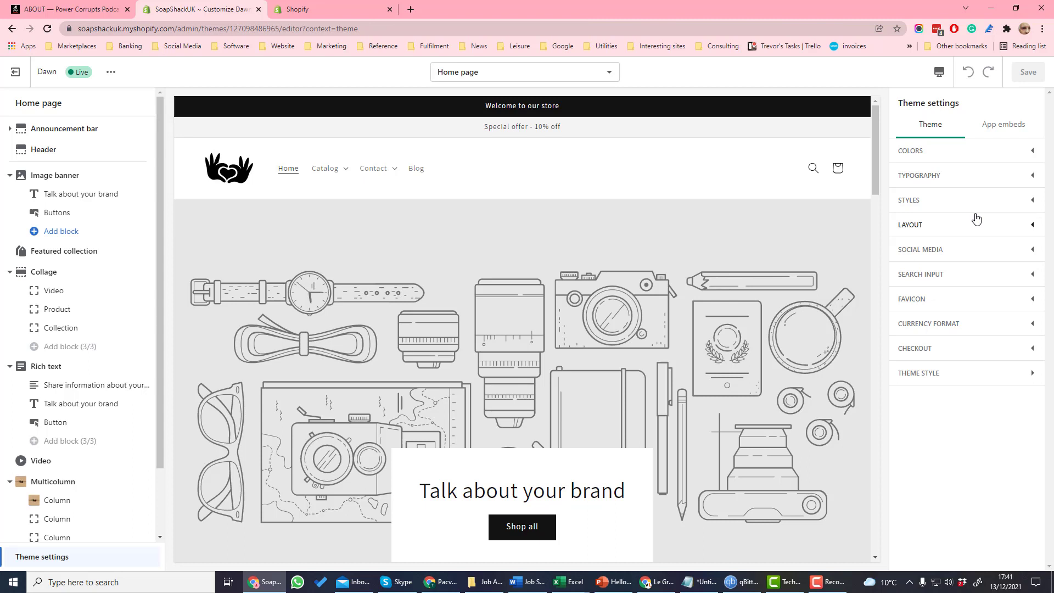
click(975, 223)
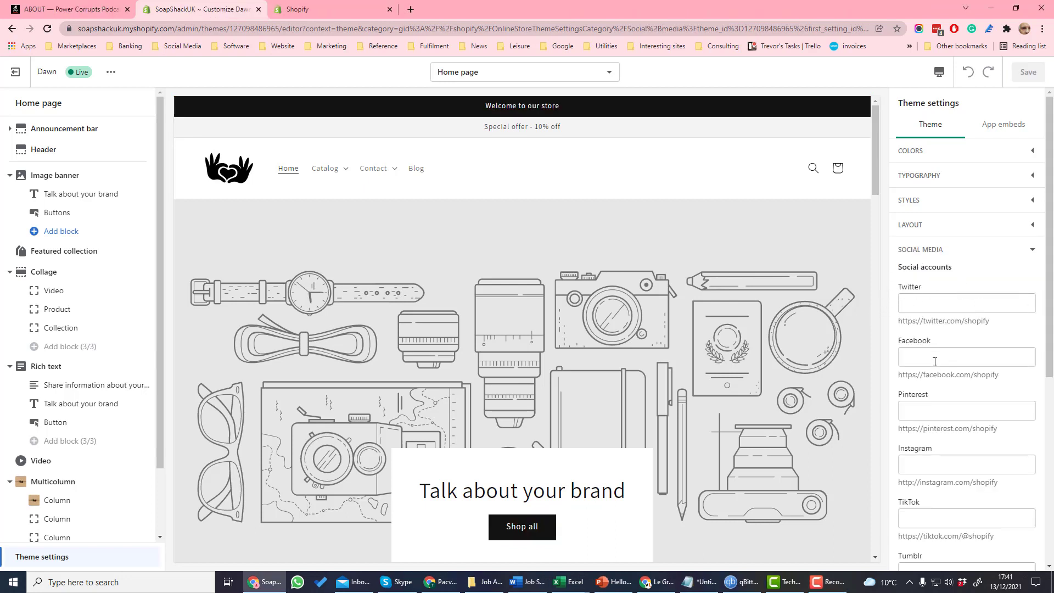
Search 'soap' on the live store to check the search suggestions, then return to the editor.
scroll(935, 362, down, 8)
click(946, 277)
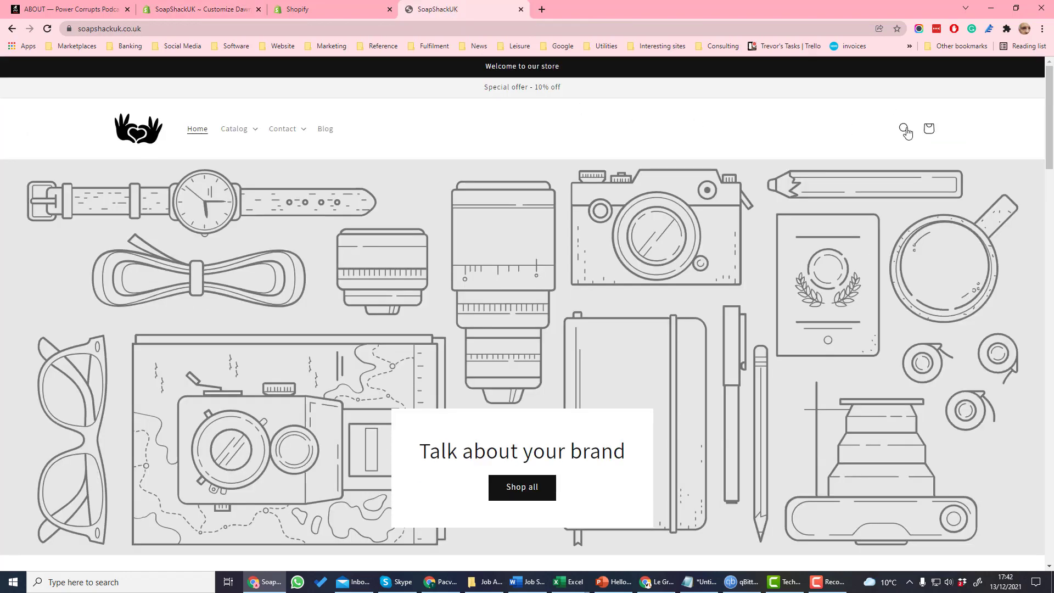
click(904, 130)
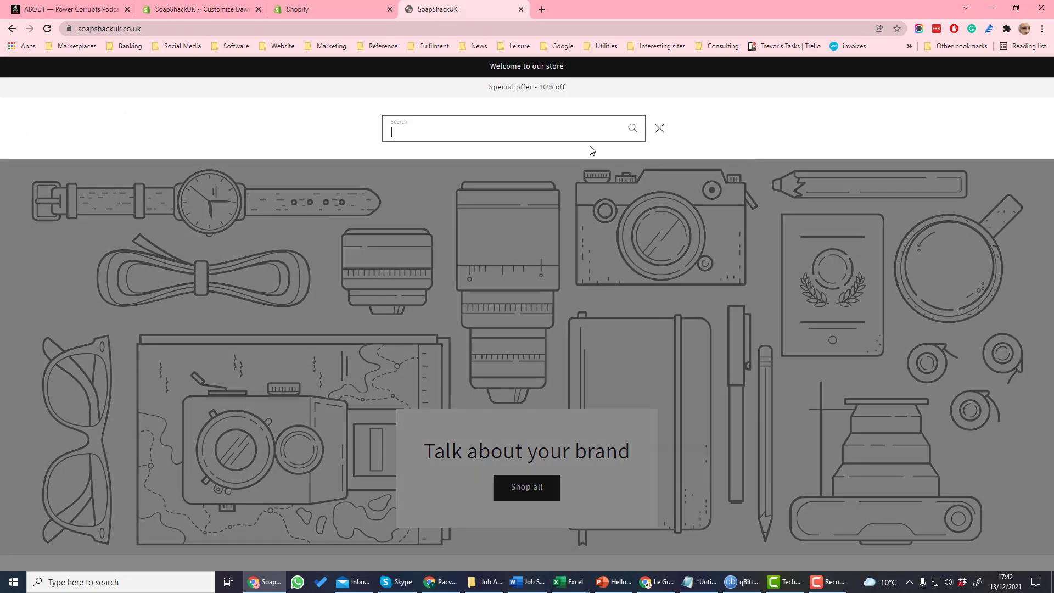
text(soap)
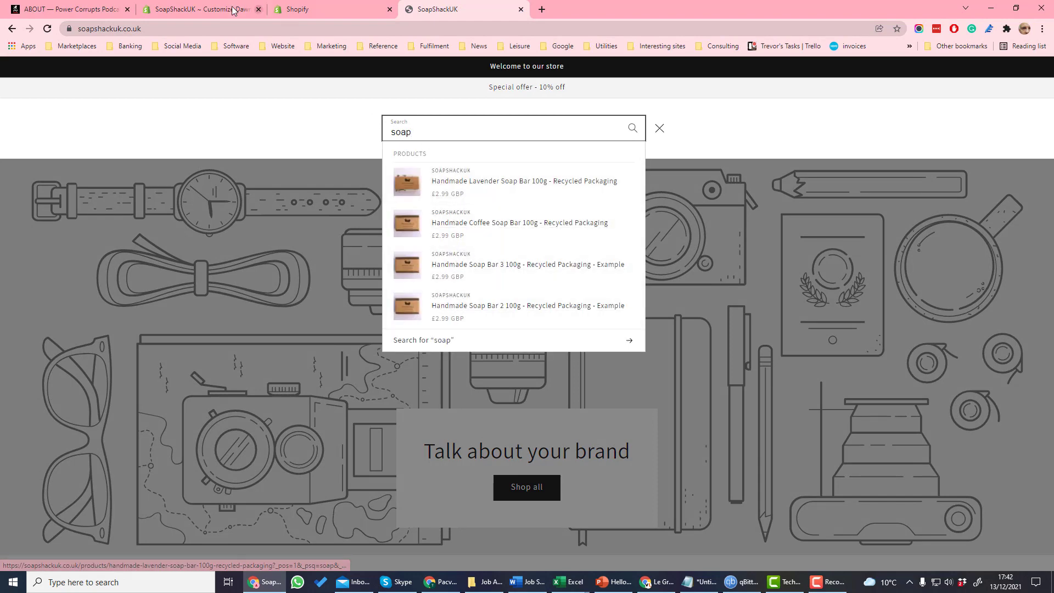
click(214, 9)
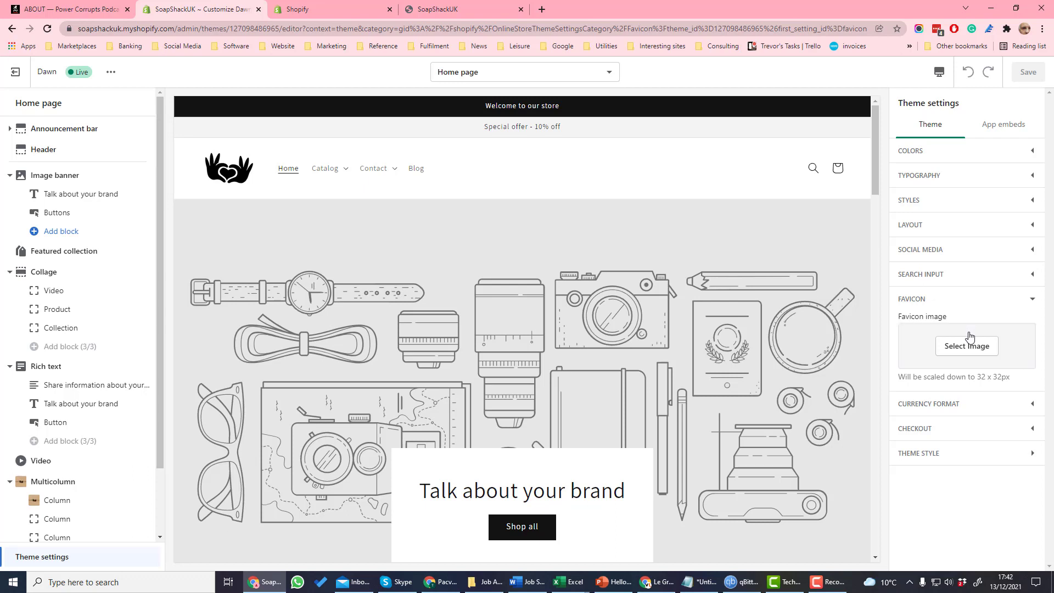
Turn 'Show currency codes' off and back on so prices still read like £2.99 GBP.
click(947, 404)
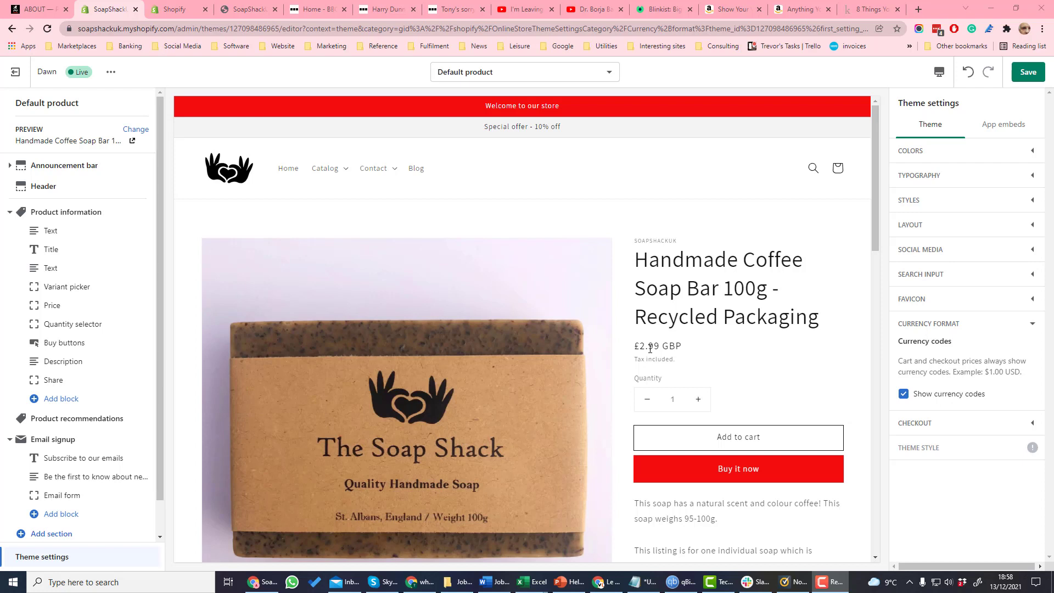
click(903, 394)
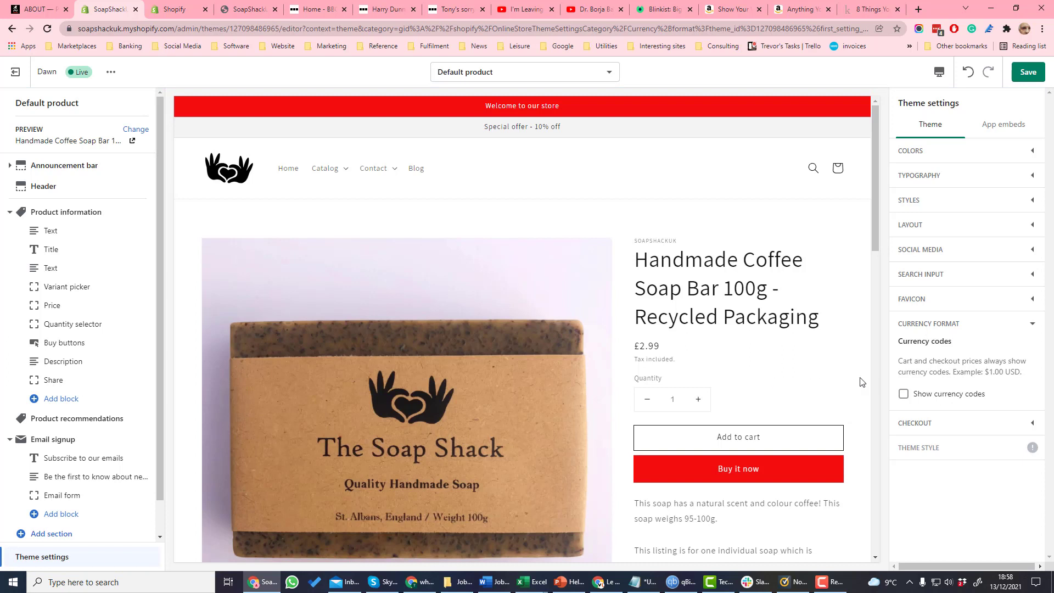
click(904, 394)
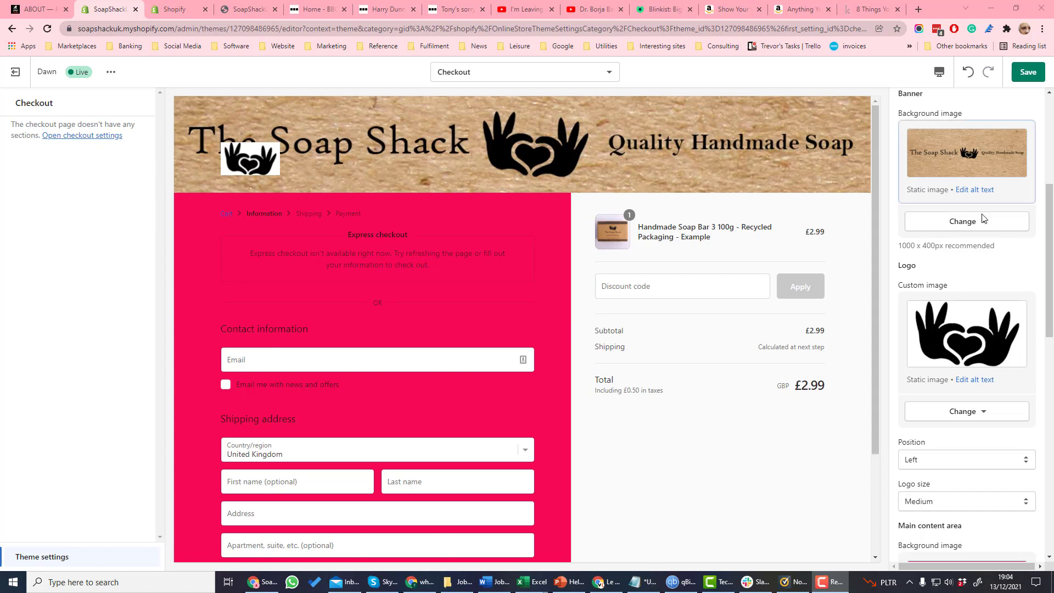
Change the checkout logo position from Left to Center.
scroll(1003, 241, up, 2)
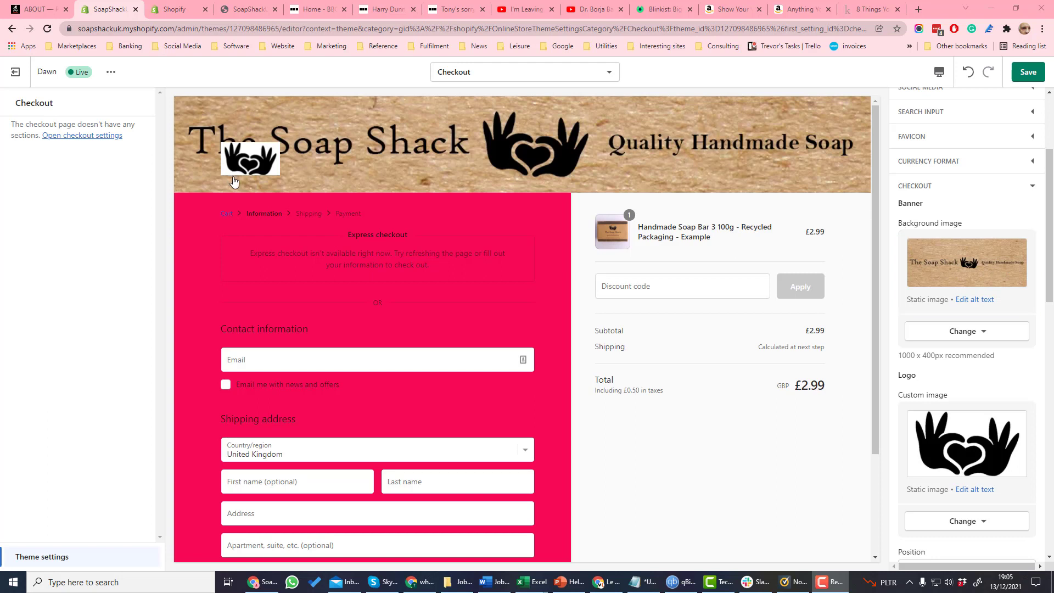
scroll(994, 349, down, 1)
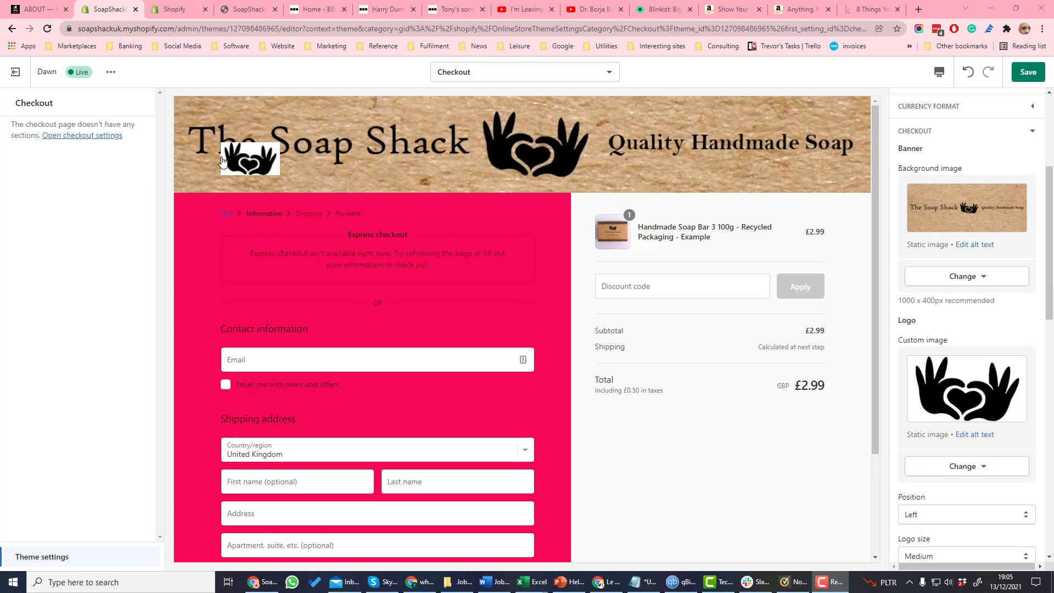
scroll(976, 413, down, 2)
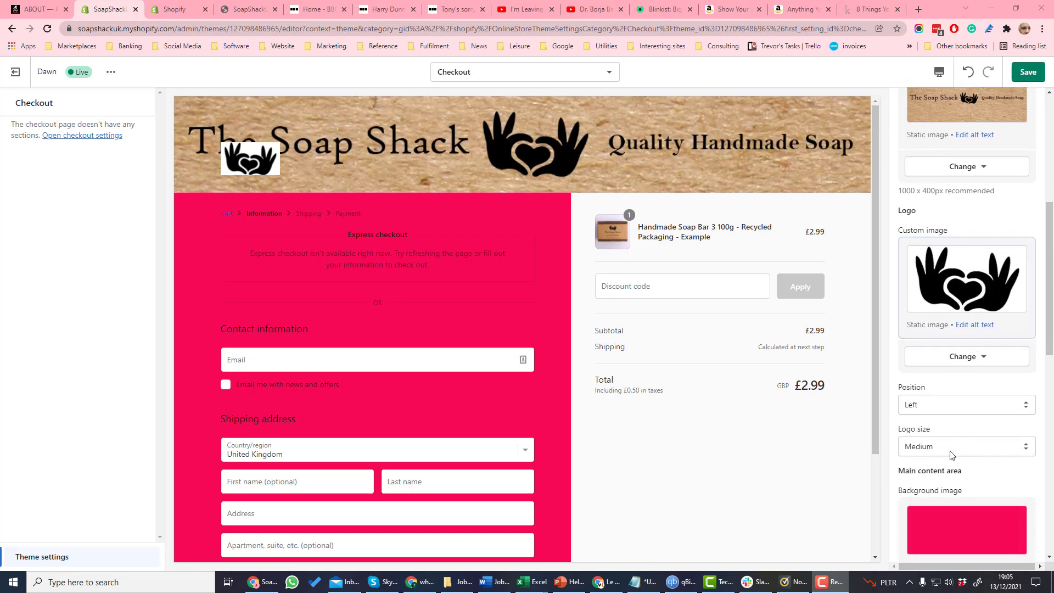
click(976, 412)
click(922, 429)
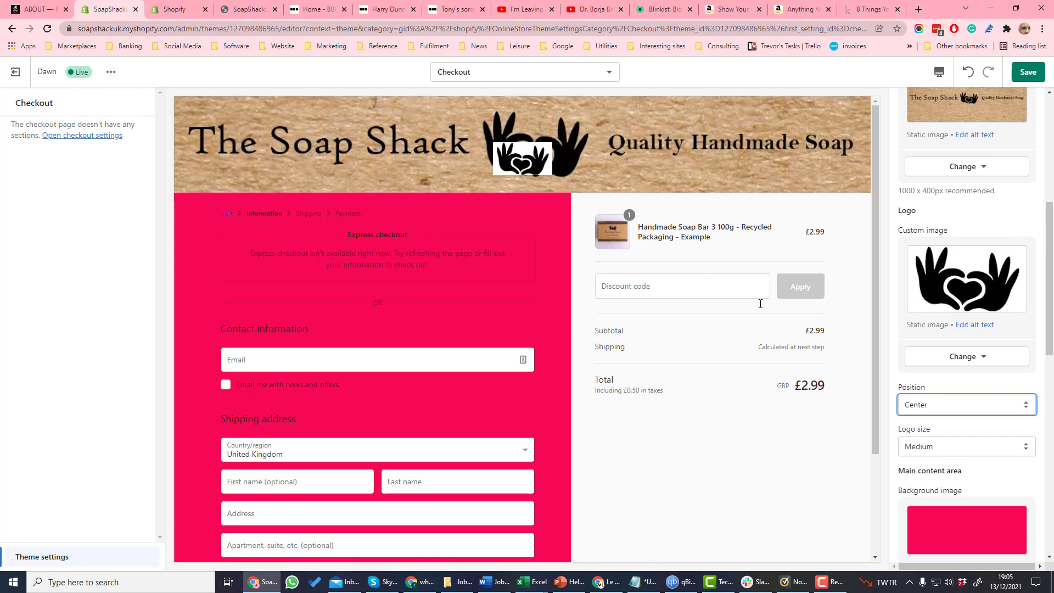
scroll(933, 428, down, 3)
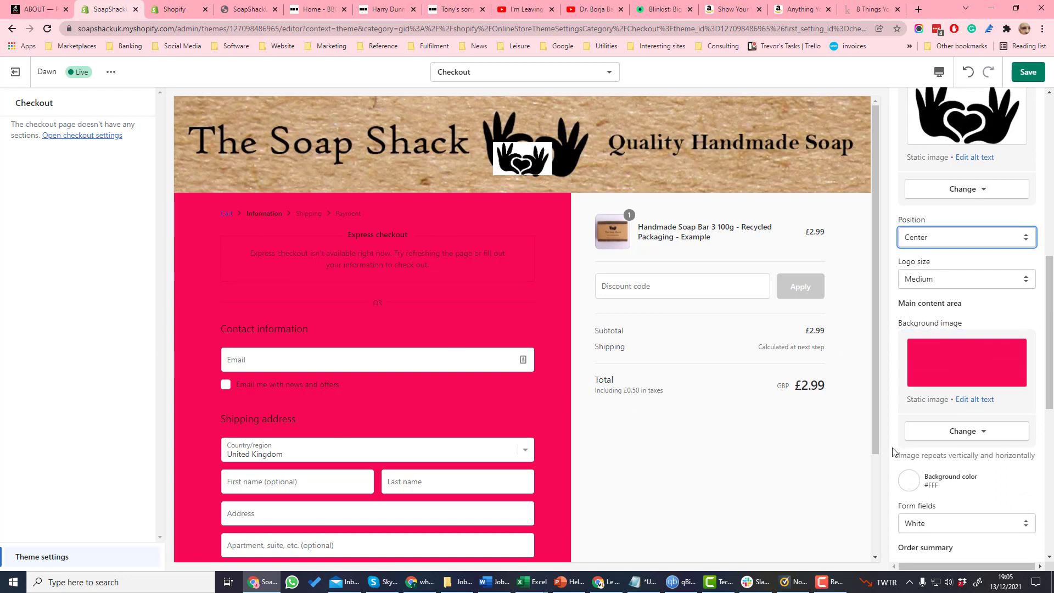
scroll(933, 417, down, 3)
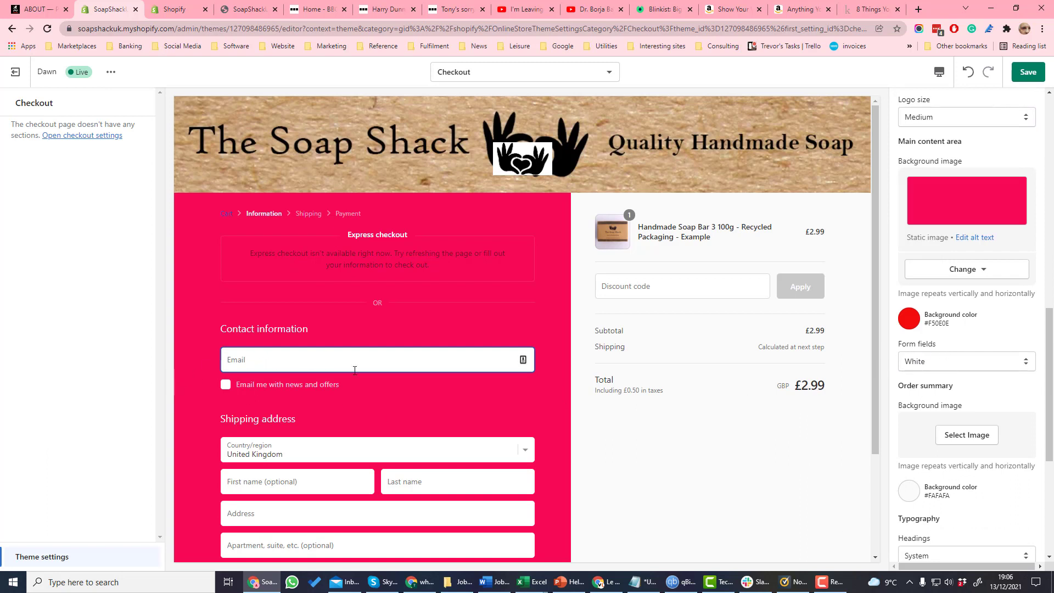
Keep the checkout form fields white and set the checkout headings font to Oswald.
click(979, 371)
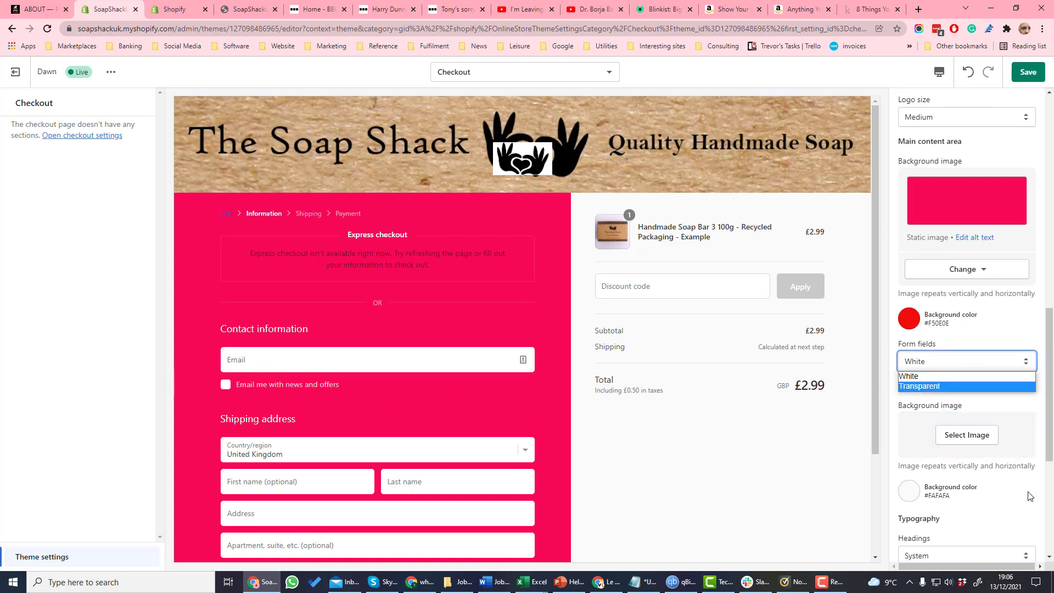
click(1005, 510)
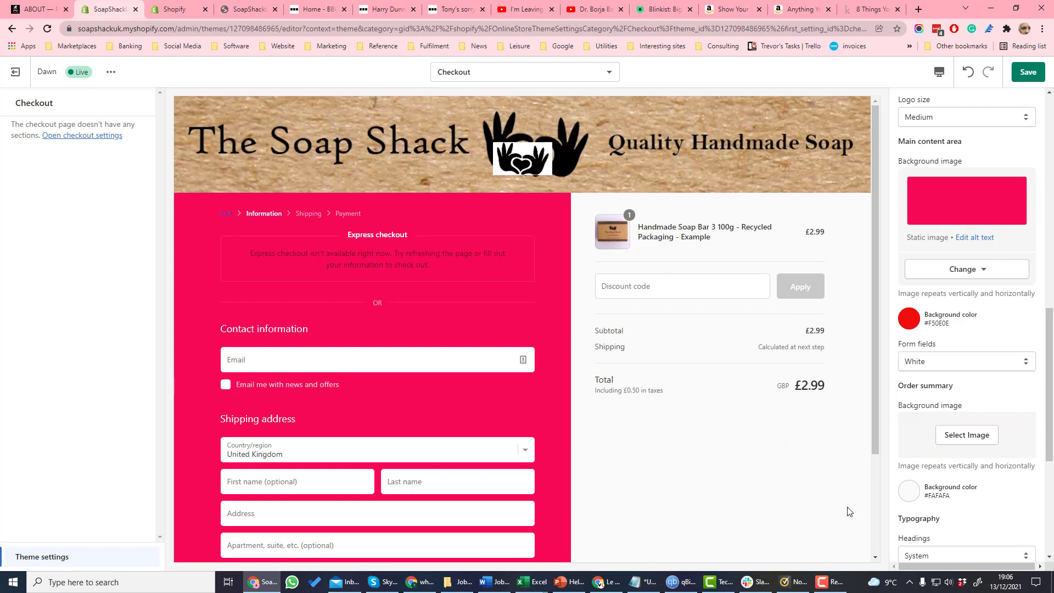
scroll(849, 512, down, 1)
scroll(909, 434, down, 2)
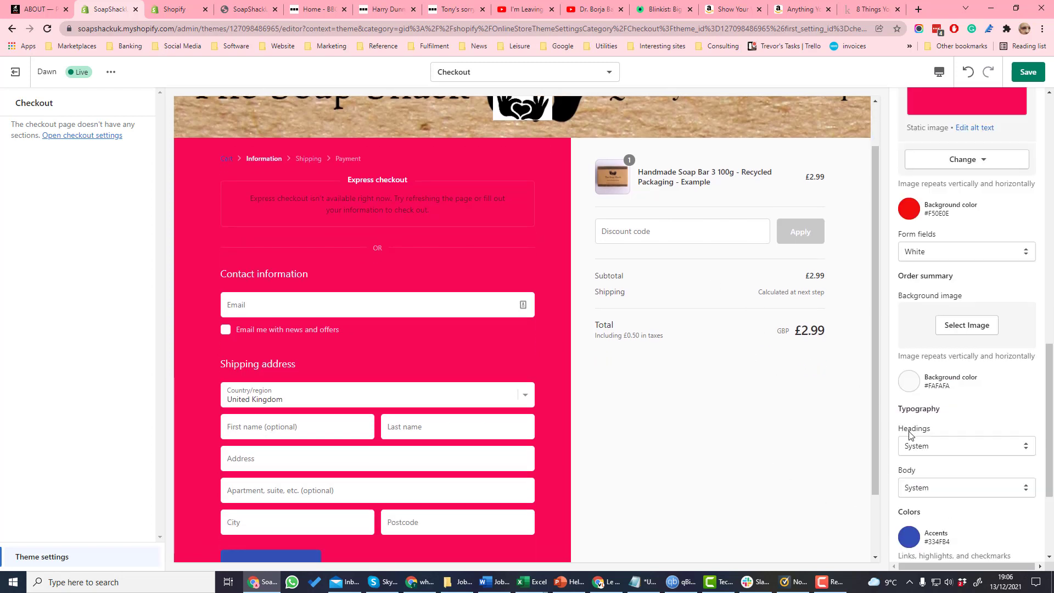
scroll(936, 447, down, 2)
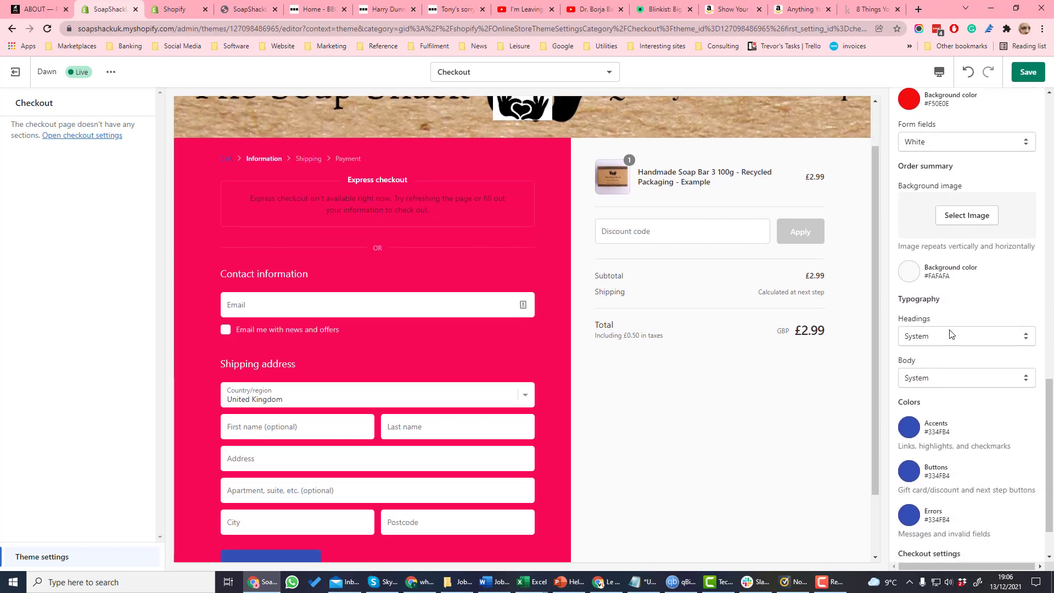
click(946, 342)
click(992, 309)
click(891, 335)
click(927, 337)
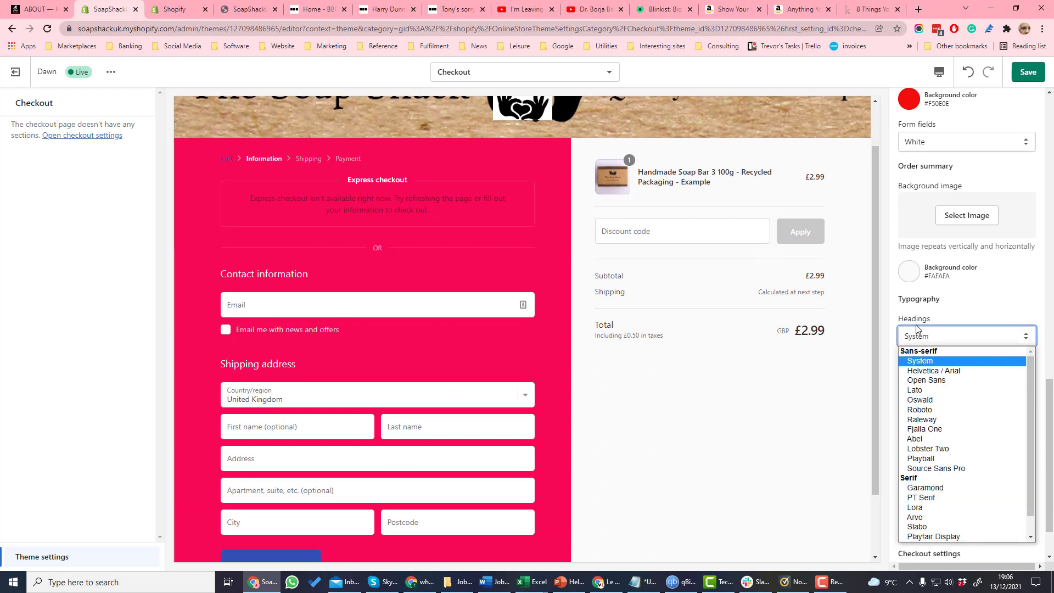
click(927, 400)
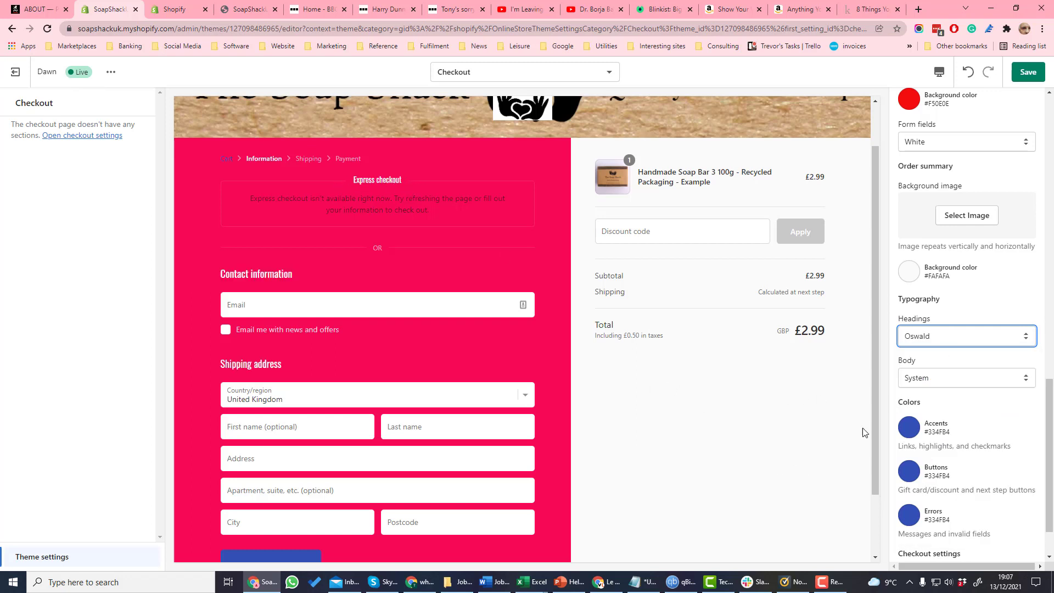
Make the checkout buttons red F50E0E, leaving the error message colour unchanged.
scroll(935, 412, down, 2)
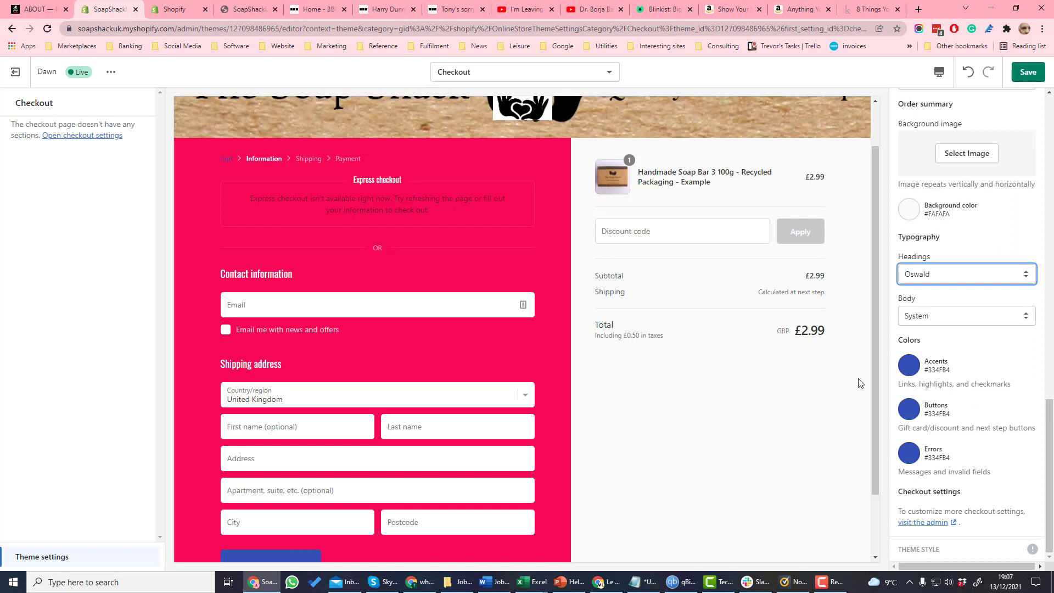
drag(233, 159, 212, 159)
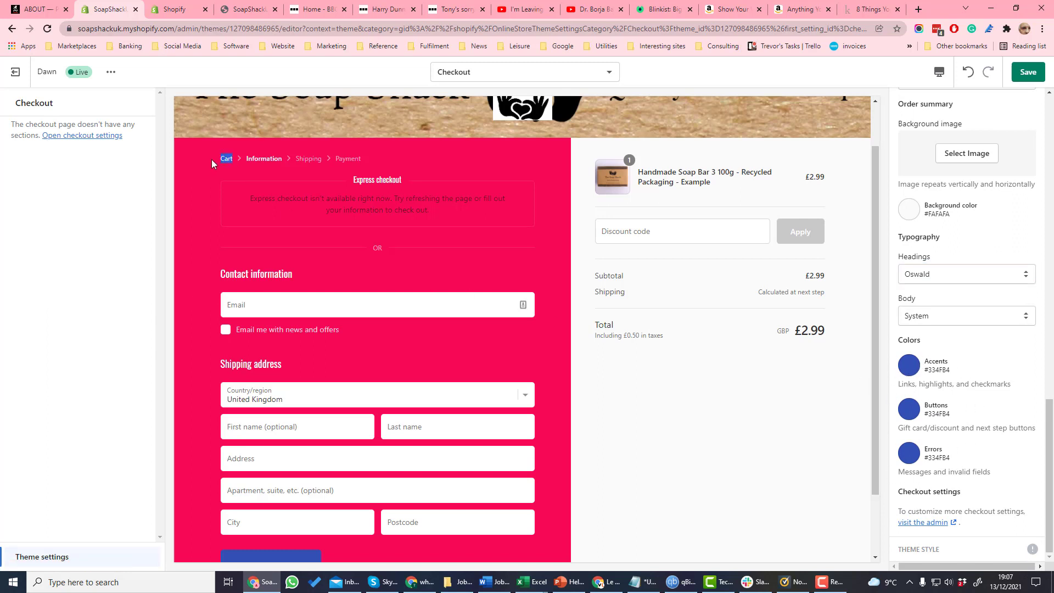
scroll(308, 281, down, 2)
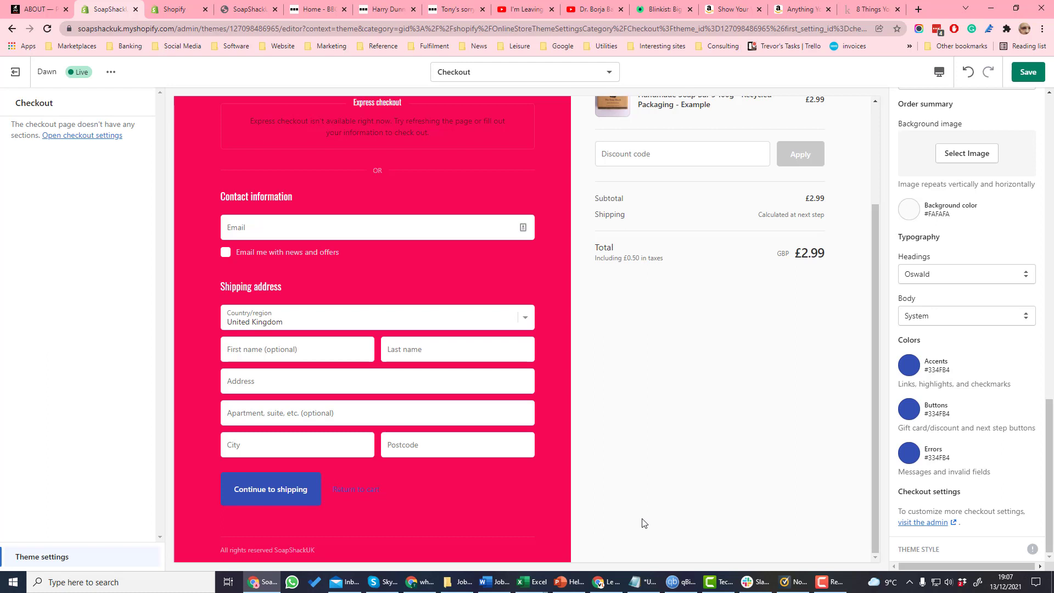
click(912, 409)
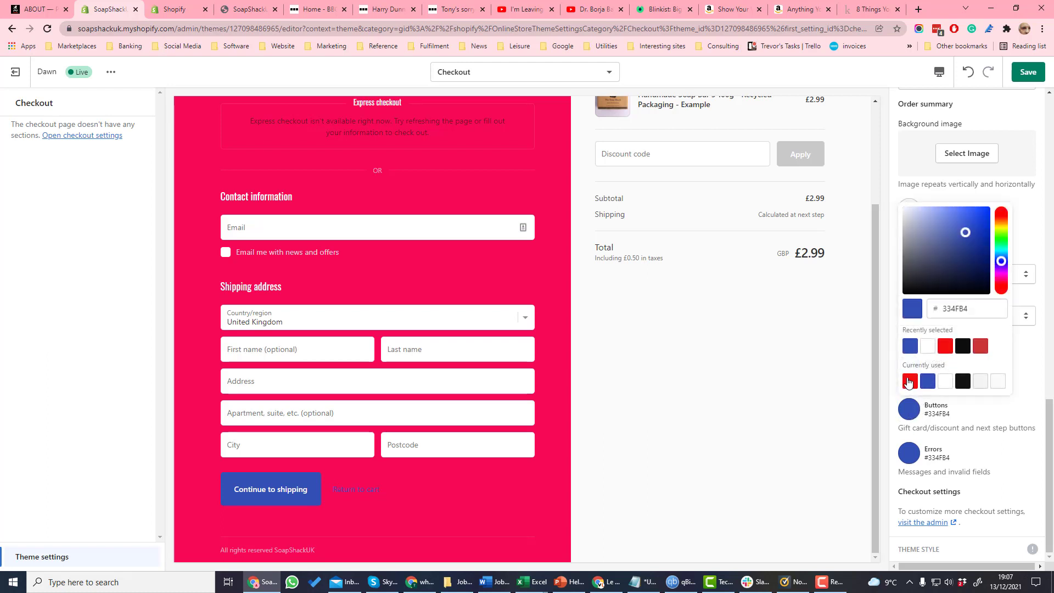
click(908, 382)
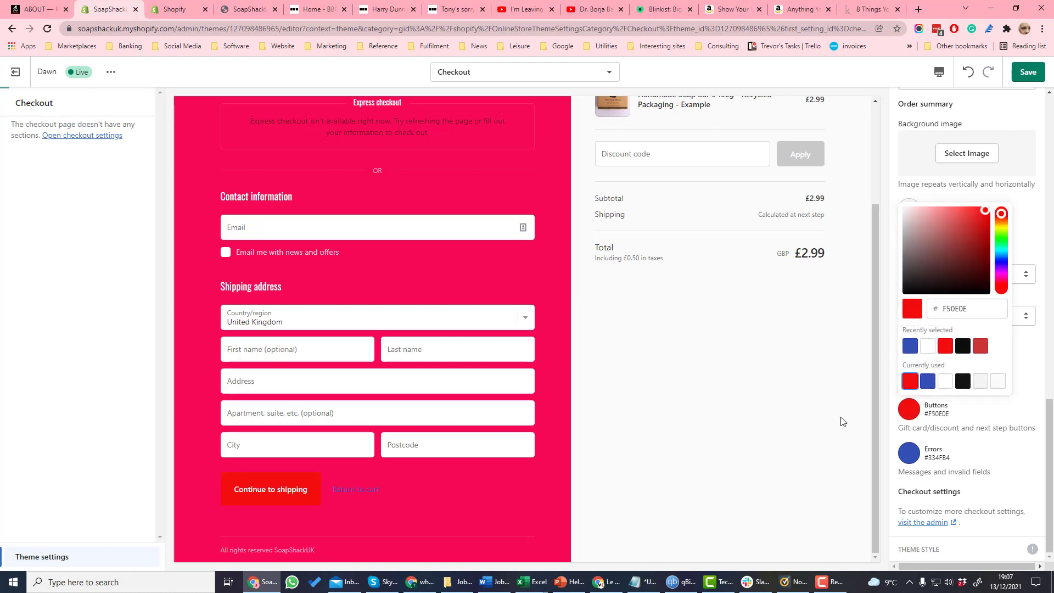
click(909, 453)
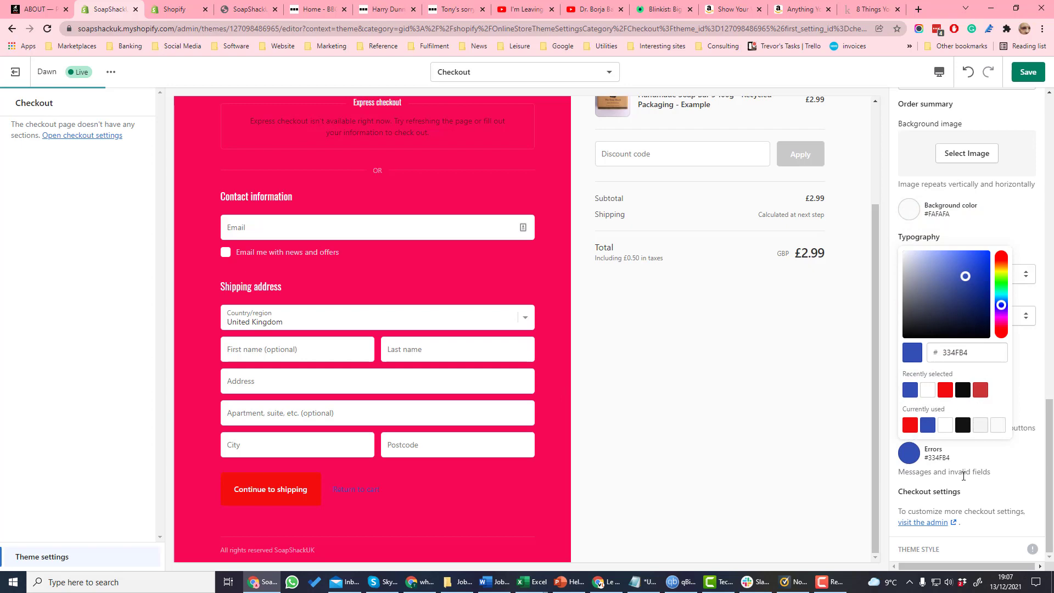
click(1013, 460)
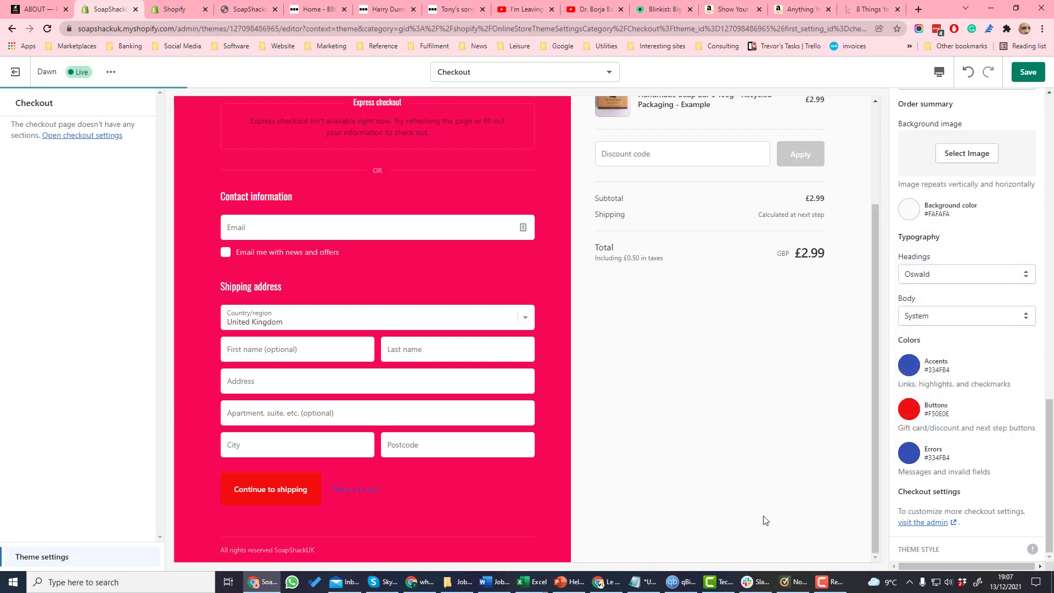